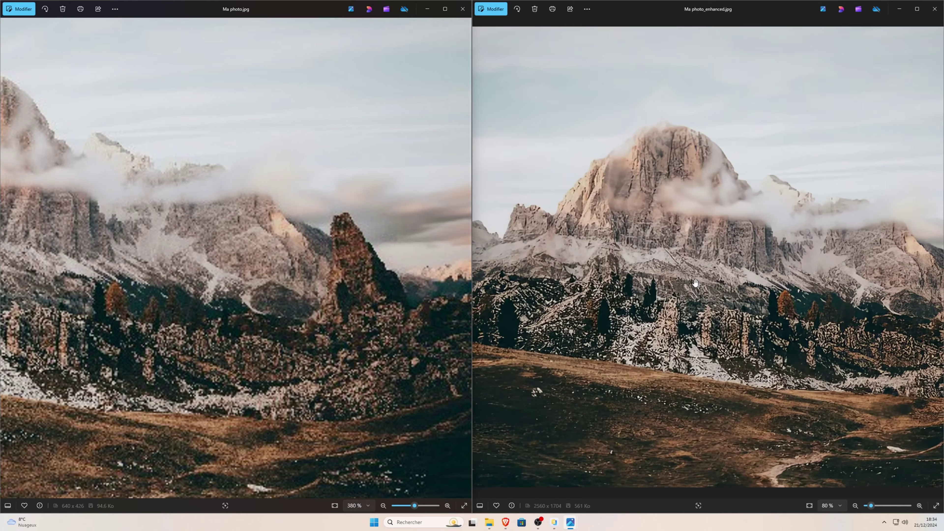
Compare the enhanced mountain photo with the original side by side, and inspect the original up close in GIMP.
{"action": "left_click_drag", "start_coordinate": [694, 278], "coordinate": [501, 272]}
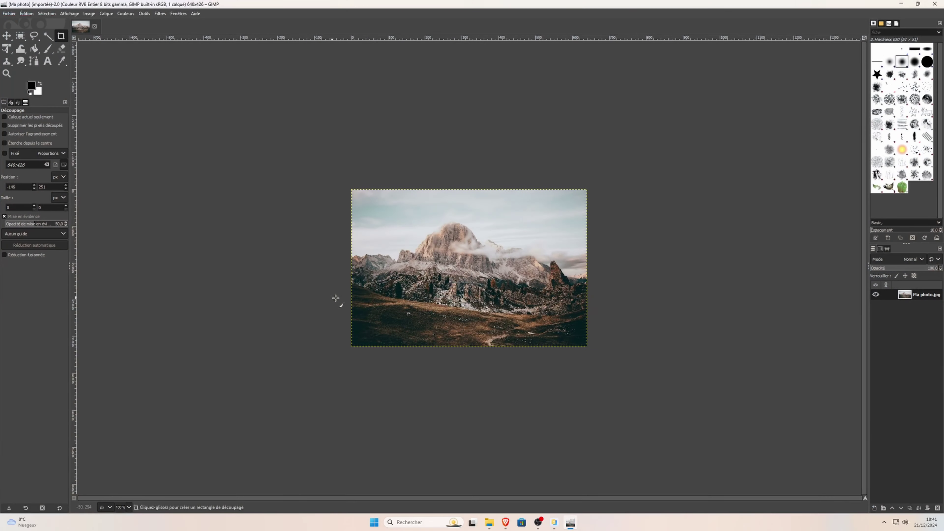
{"action": "scroll", "coordinate": [394, 289], "scroll_direction": "up", "scroll_amount": 5}
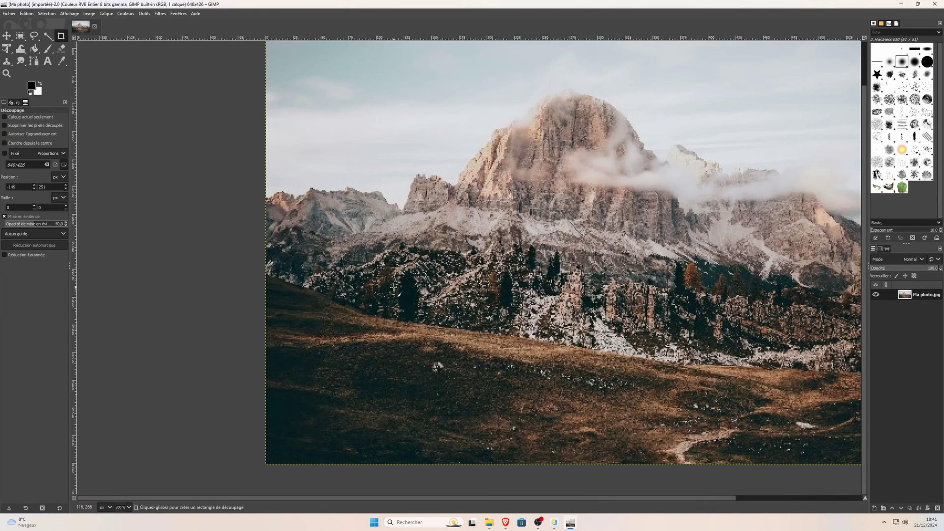
{"action": "scroll", "coordinate": [394, 288], "scroll_direction": "down", "scroll_amount": 2}
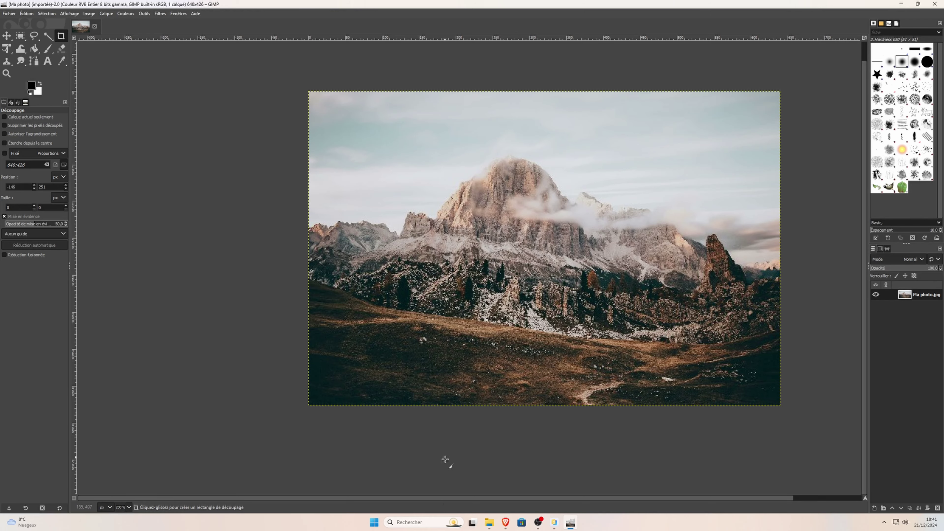
{"action": "scroll", "coordinate": [454, 498], "scroll_direction": "right", "scroll_amount": 2}
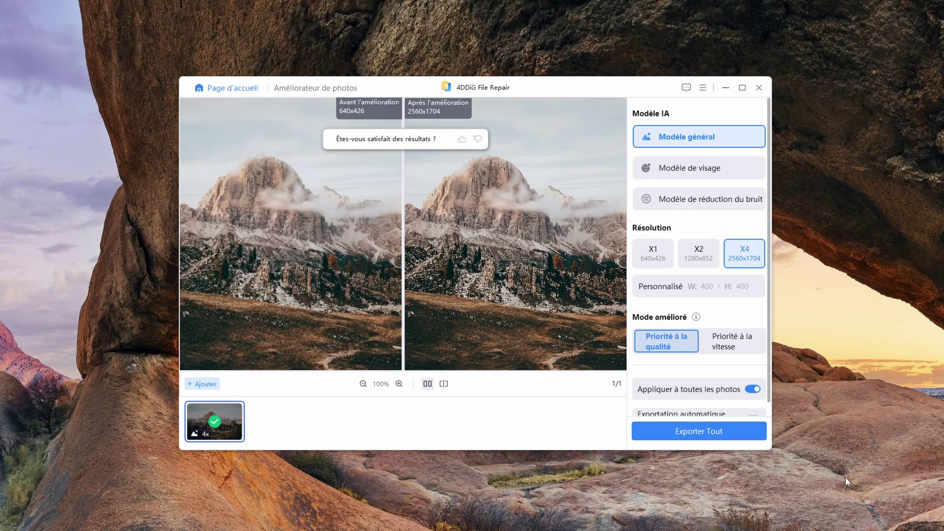
Switch the 4DDiG before/after preview to the split-slider view and sweep the divider across the mountain photo.
{"action": "left_click", "coordinate": [444, 384]}
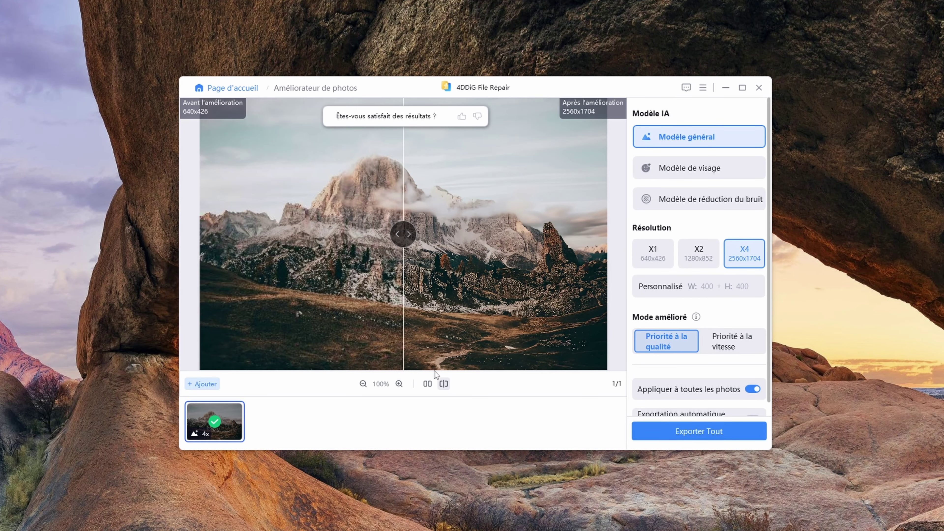
{"action": "left_click_drag", "start_coordinate": [408, 236], "coordinate": [520, 284]}
{"action": "left_click_drag", "start_coordinate": [519, 284], "coordinate": [429, 288]}
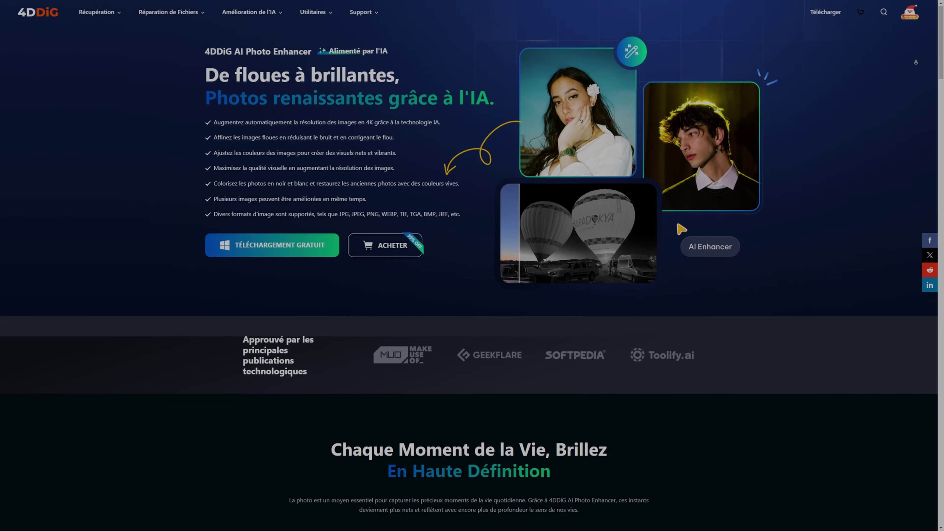
Start the free Windows download of 4DDiG AI Photo Enhancer from its product page.
{"action": "scroll", "coordinate": [472, 261], "scroll_direction": "down", "scroll_amount": 1}
{"action": "scroll", "coordinate": [472, 265], "scroll_direction": "down", "scroll_amount": 1}
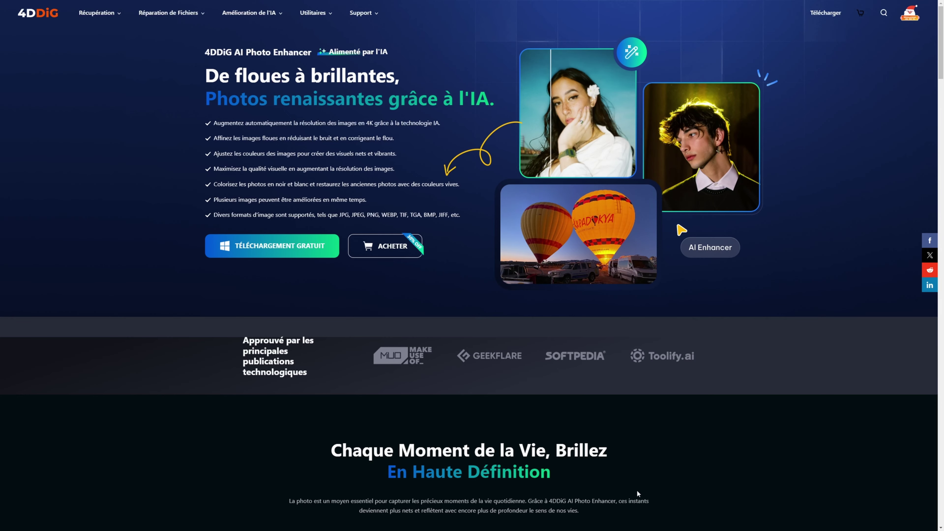
{"action": "left_click", "coordinate": [305, 252]}
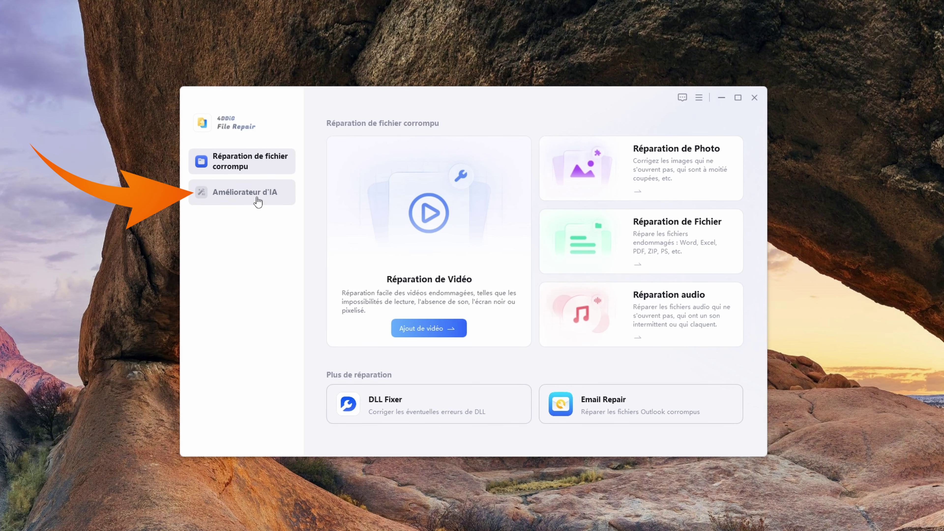
In 4DDiG File Repair, start the AI photo enhancer and load Ma photo.jpg from the Images folder.
{"action": "left_click", "coordinate": [253, 201]}
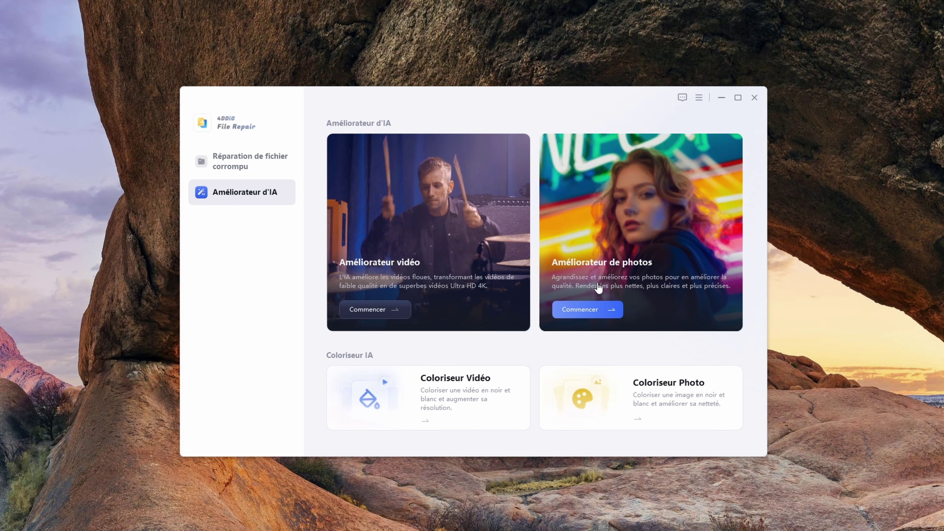
{"action": "left_click", "coordinate": [586, 312]}
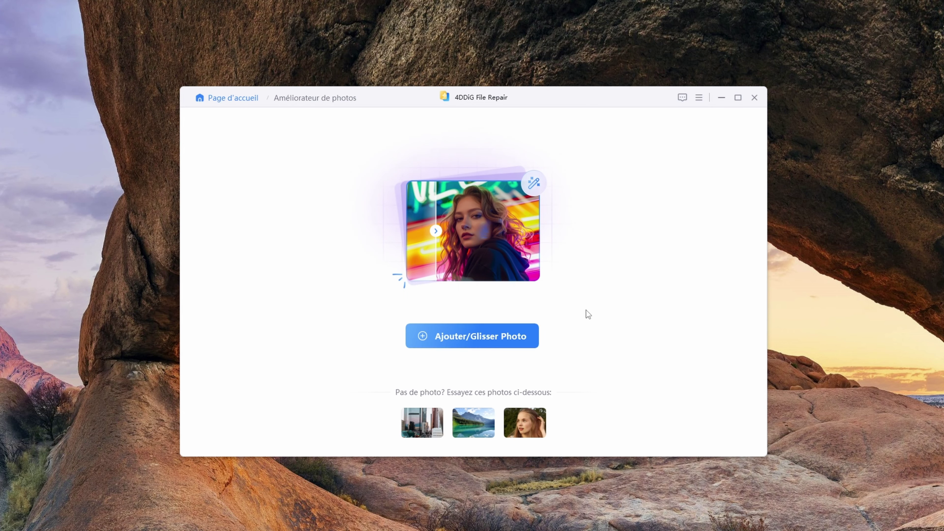
{"action": "left_click", "coordinate": [479, 344]}
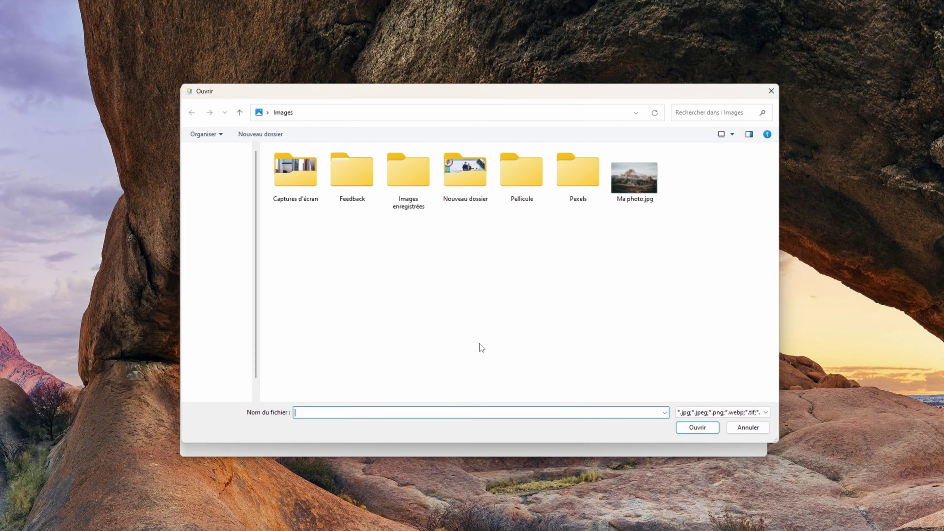
{"action": "left_click_drag", "start_coordinate": [639, 178], "coordinate": [632, 206]}
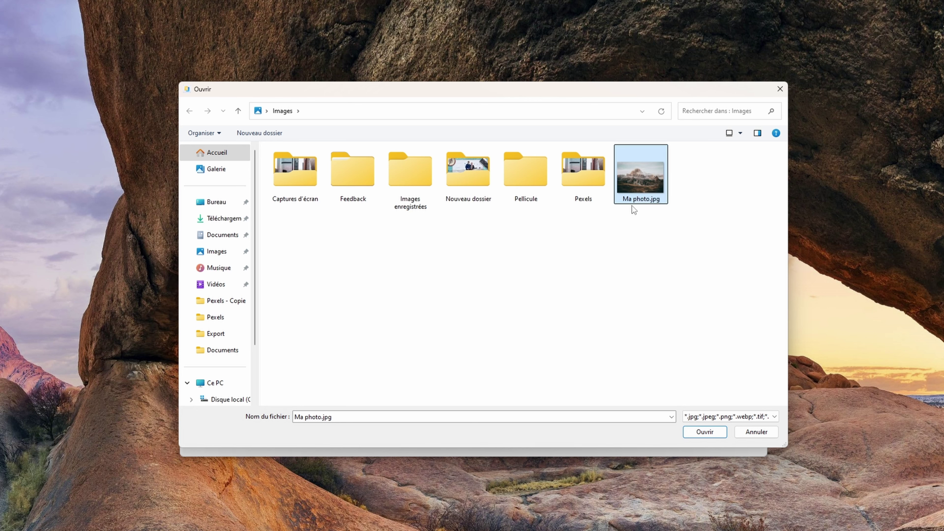
{"action": "left_click", "coordinate": [702, 432]}
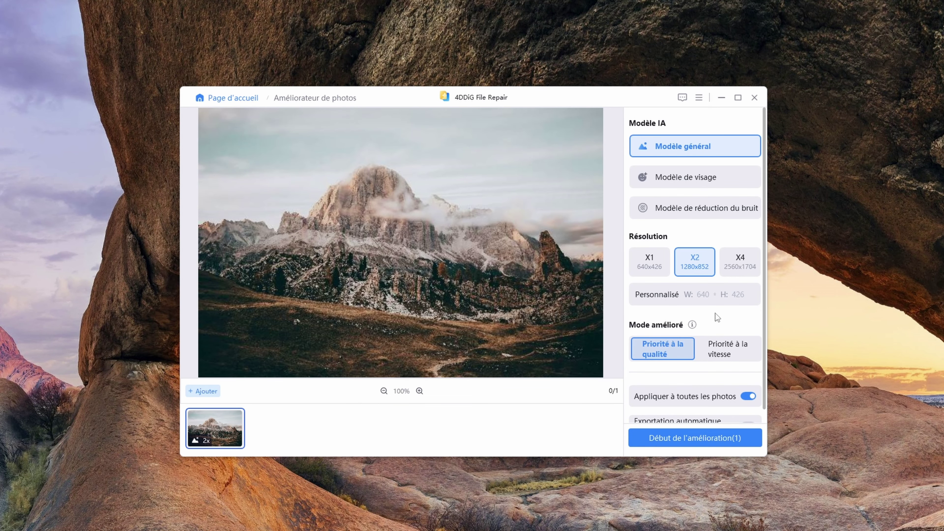
Set a custom output resolution of 400 × 400 for the photo.
{"action": "left_click", "coordinate": [703, 296]}
{"action": "type", "text": "400"}
{"action": "left_click", "coordinate": [729, 294]}
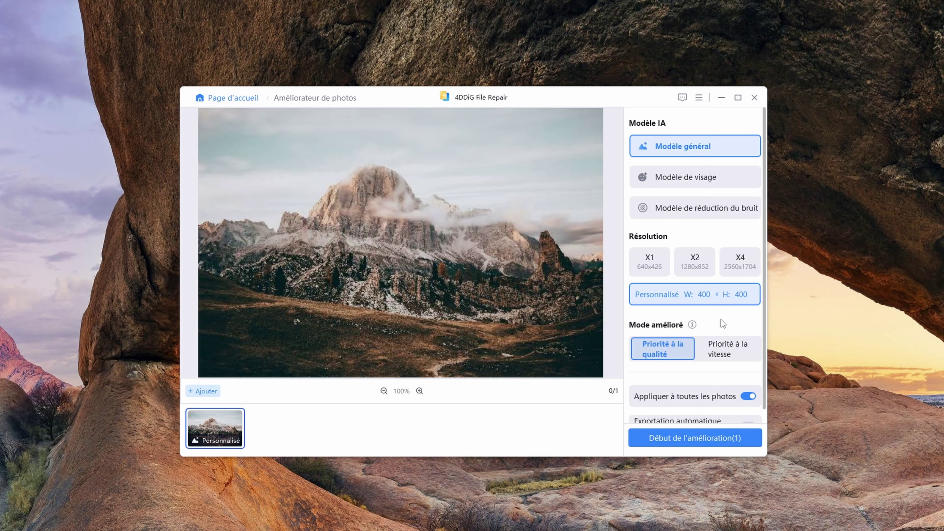
Enhance the photo at the X4 resolution (2560x1704) and export the result.
{"action": "mouse_move", "coordinate": [694, 149]}
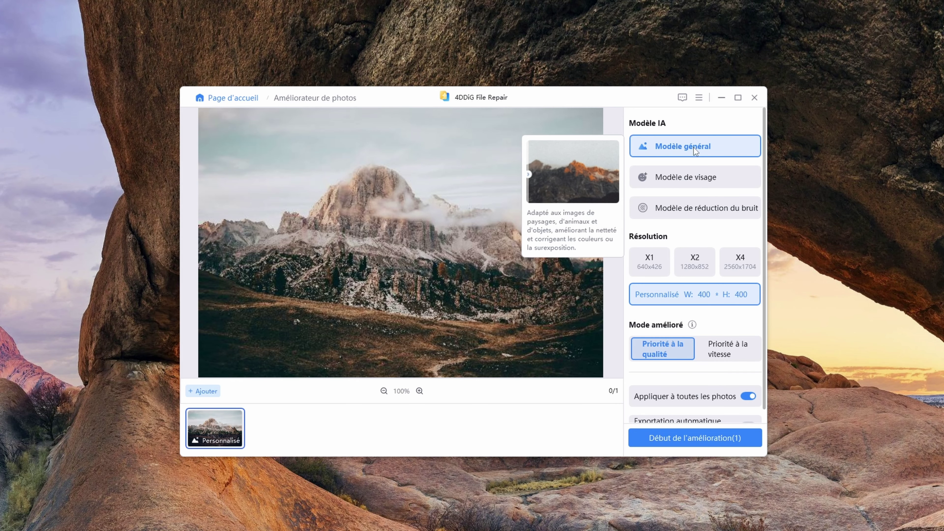
{"action": "mouse_move", "coordinate": [682, 180]}
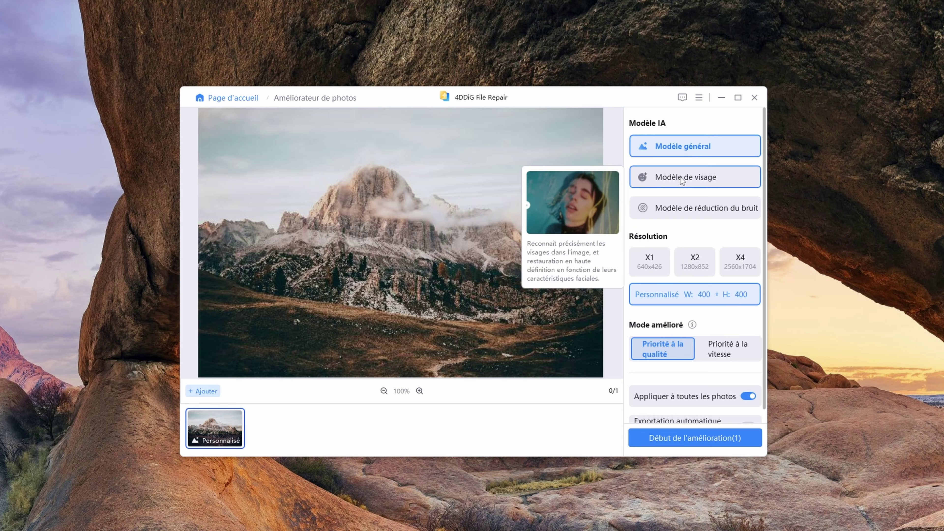
{"action": "mouse_move", "coordinate": [681, 206]}
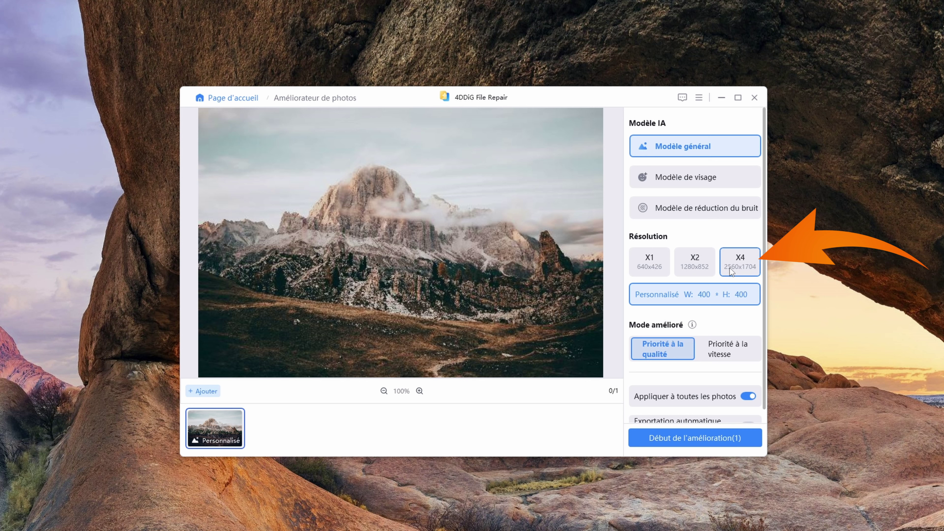
{"action": "left_click", "coordinate": [738, 262]}
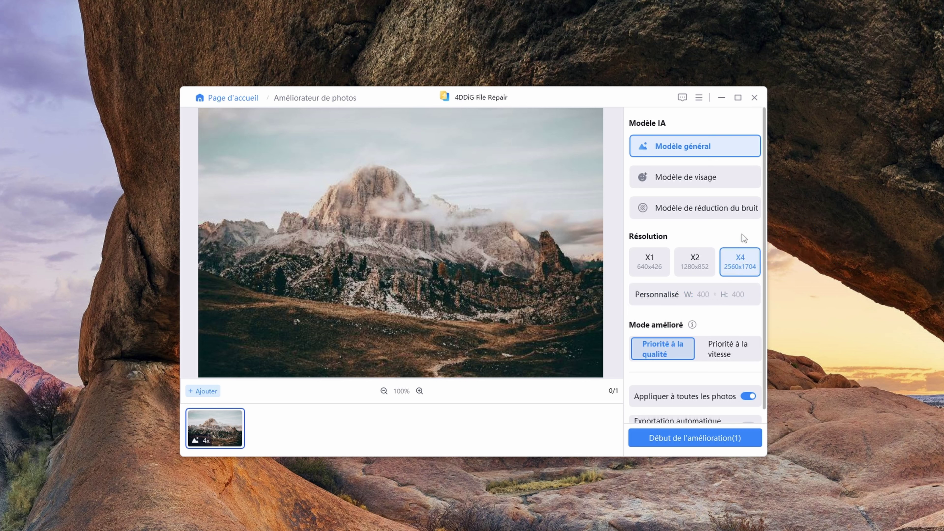
{"action": "left_click", "coordinate": [694, 438]}
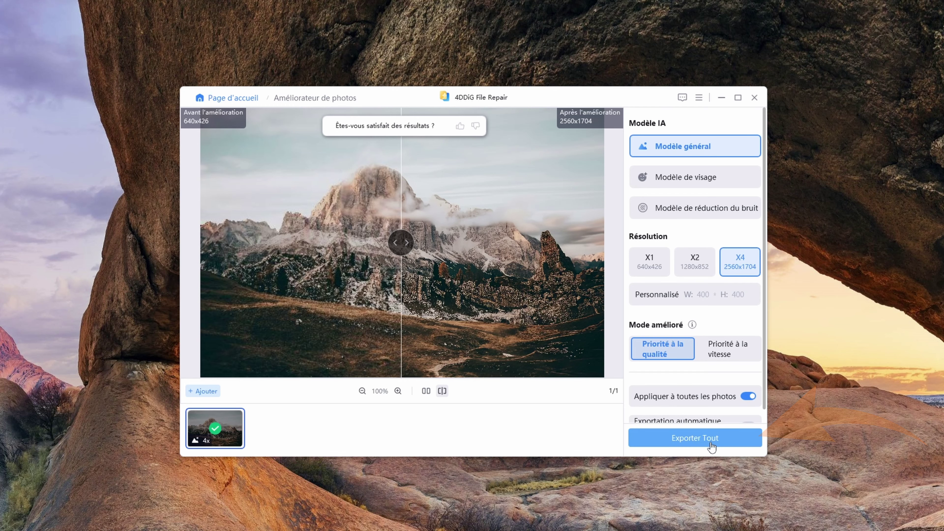
{"action": "left_click", "coordinate": [699, 439]}
{"action": "key", "text": "Return"}
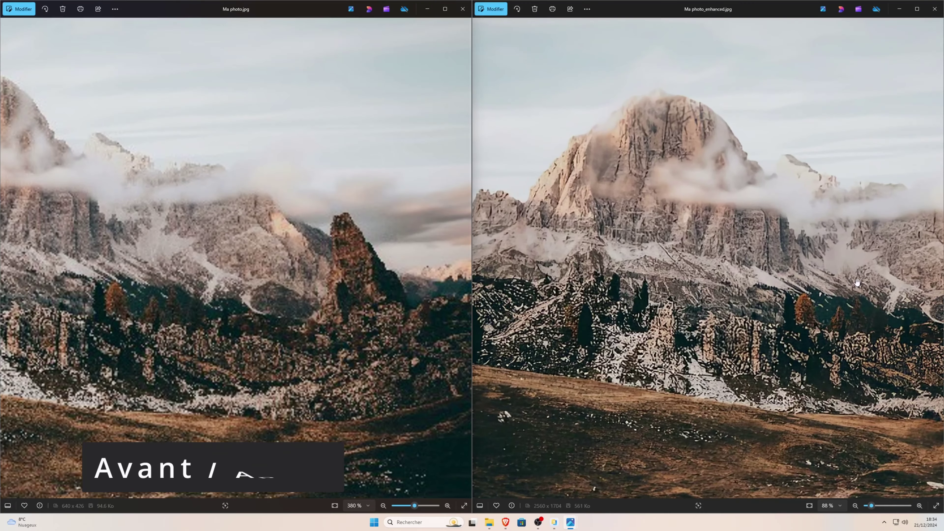
Compare the rock spire area of the exported Ma photo_enhanced.jpg with the same area of the original photo.
{"action": "left_click_drag", "start_coordinate": [857, 281], "coordinate": [495, 273]}
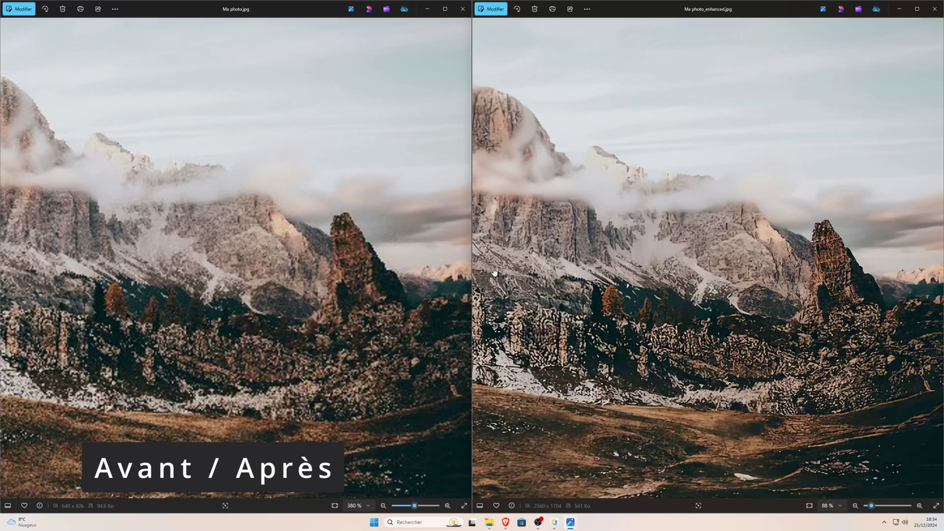
{"action": "scroll", "coordinate": [689, 299], "scroll_direction": "up", "scroll_amount": 1}
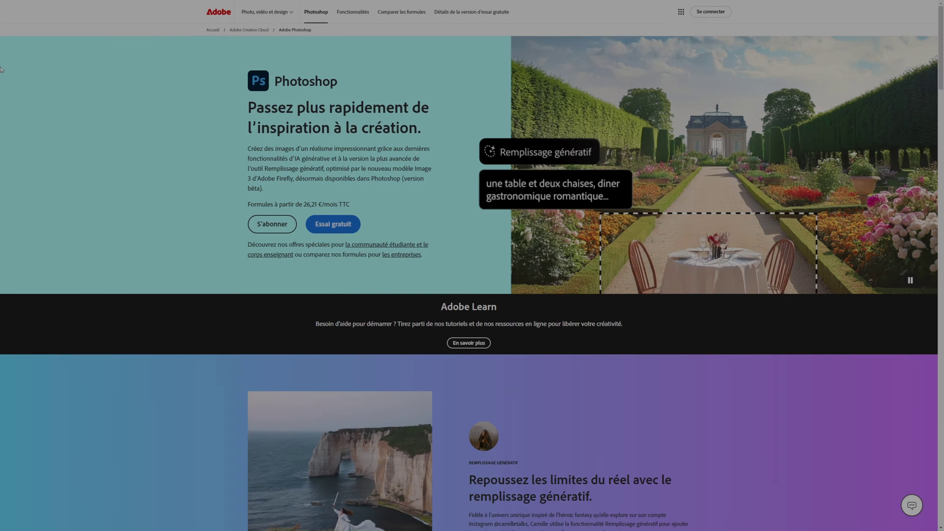
Look over the Photoshop product page on Adobe's website.
{"action": "scroll", "coordinate": [1, 70], "scroll_direction": "down", "scroll_amount": 1}
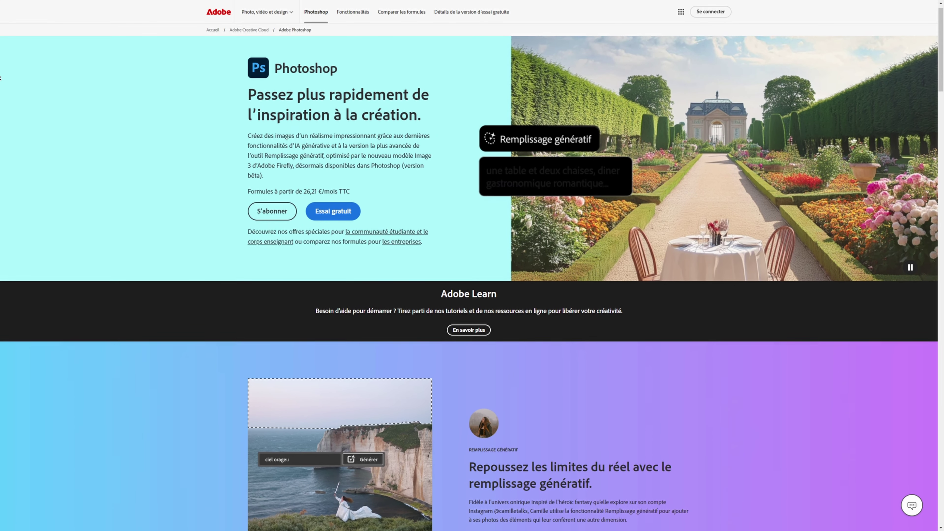
{"action": "scroll", "coordinate": [1, 77], "scroll_direction": "down", "scroll_amount": 2}
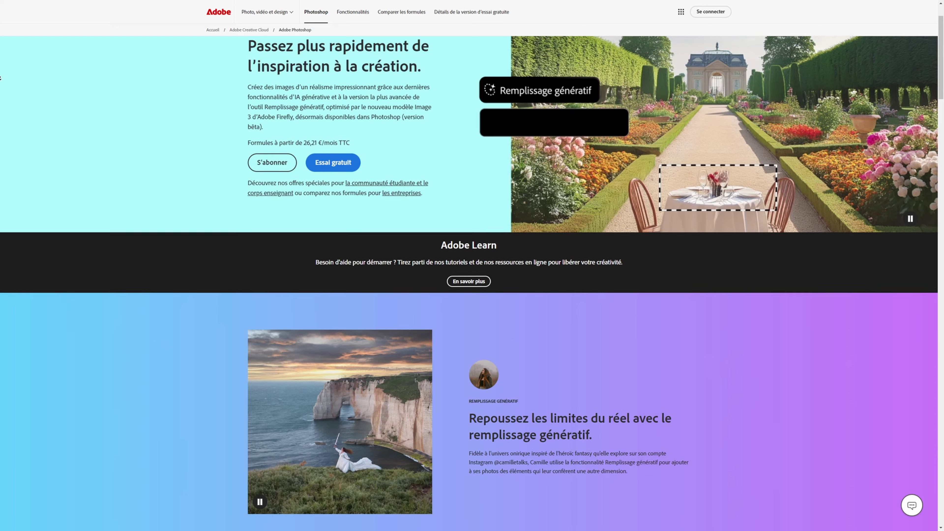
{"action": "scroll", "coordinate": [1, 77], "scroll_direction": "down", "scroll_amount": 2}
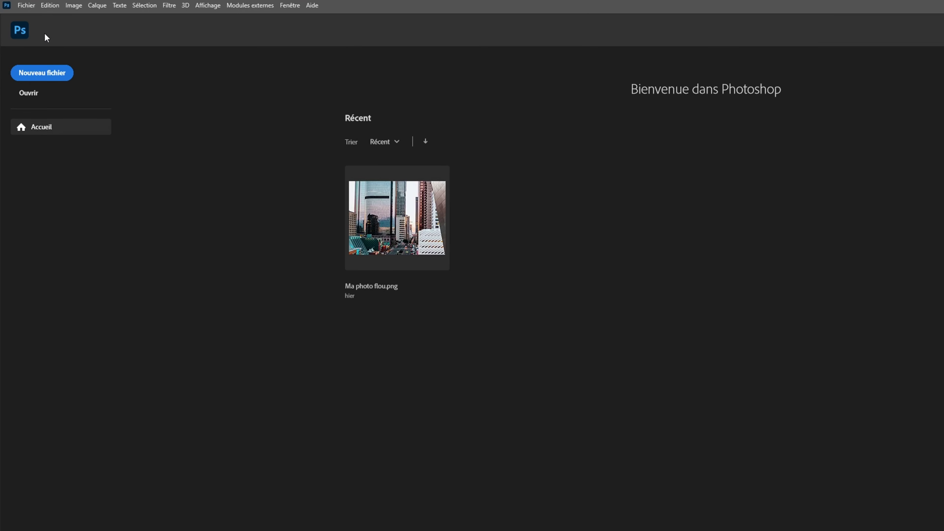
Switch to Photoshop and open Ma photo.jpg from the Images folder.
{"action": "left_click", "coordinate": [35, 8]}
{"action": "left_click", "coordinate": [44, 29]}
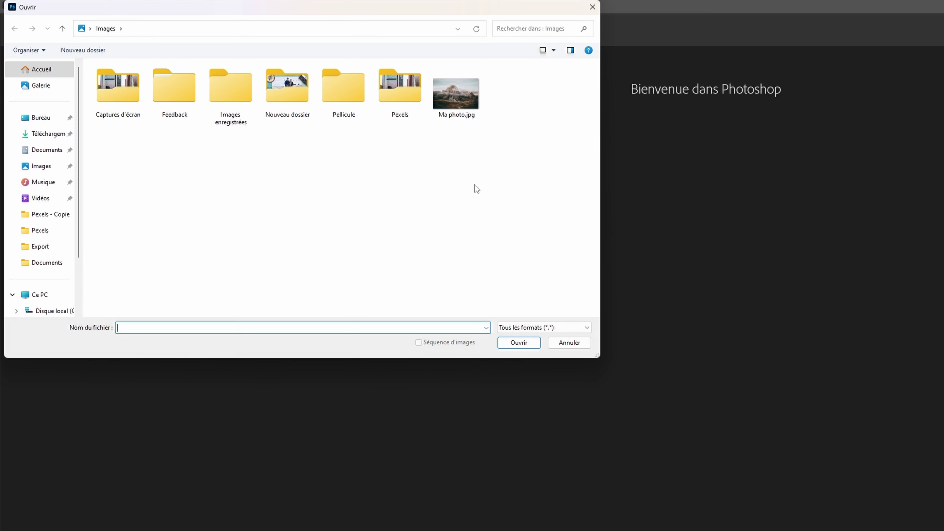
{"action": "left_click_drag", "start_coordinate": [511, 146], "coordinate": [450, 85]}
{"action": "left_click", "coordinate": [518, 342]}
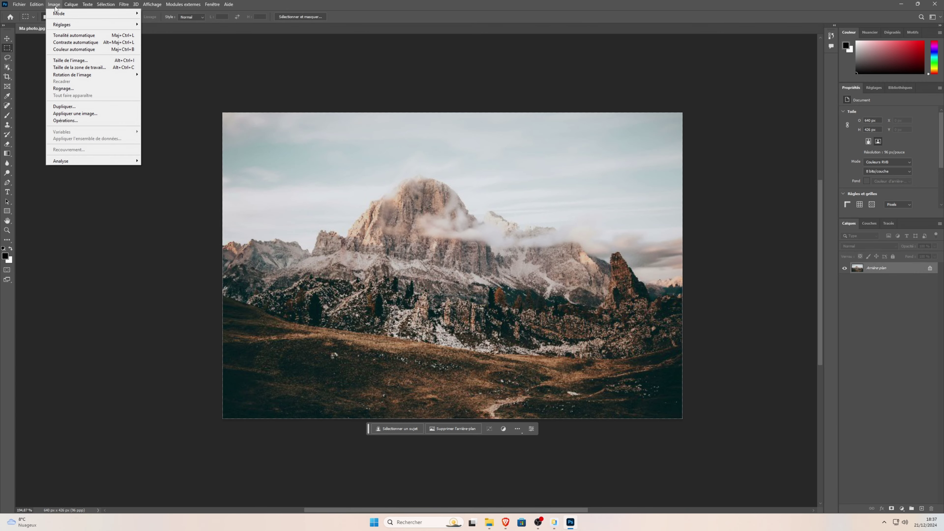
Open the image size settings for Ma photo.jpg and keep resampling enabled with the Conserver les détails 2.0 method.
{"action": "left_click", "coordinate": [172, 64]}
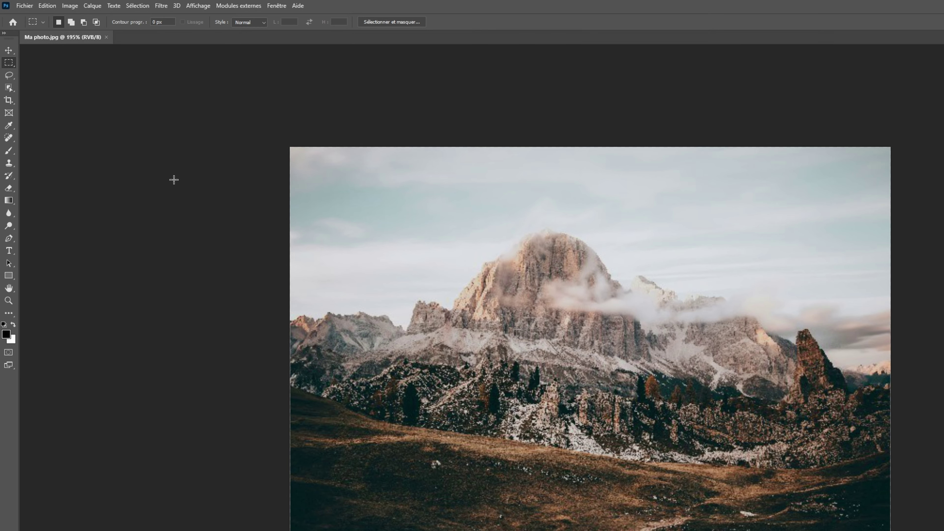
{"action": "left_click", "coordinate": [70, 6]}
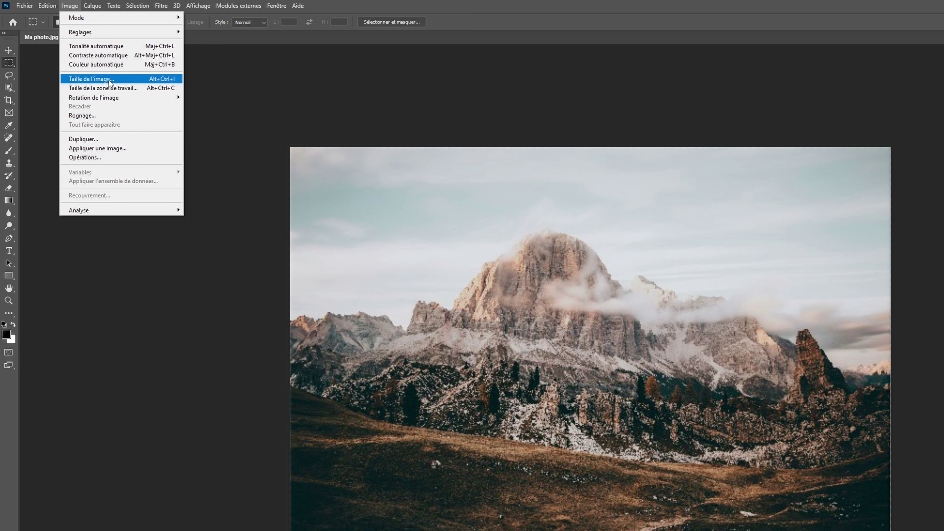
{"action": "left_click", "coordinate": [105, 78]}
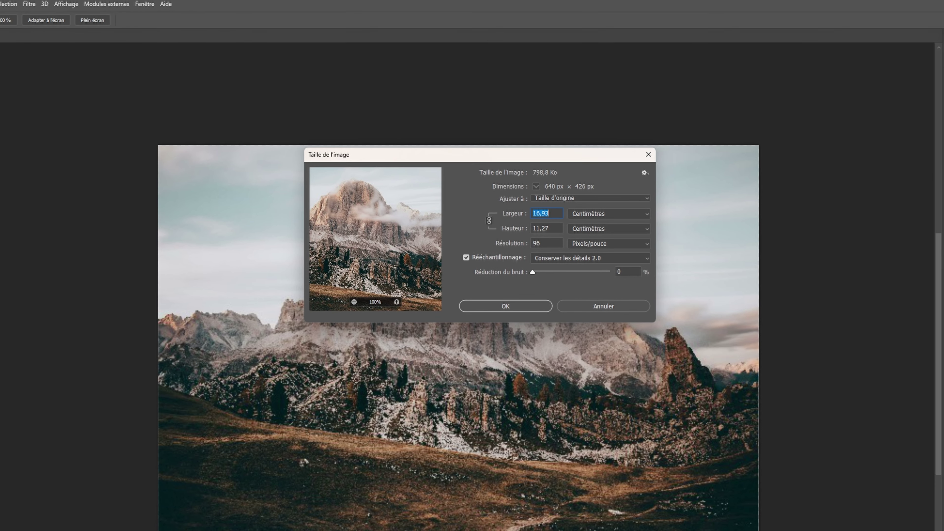
{"action": "left_click", "coordinate": [466, 257]}
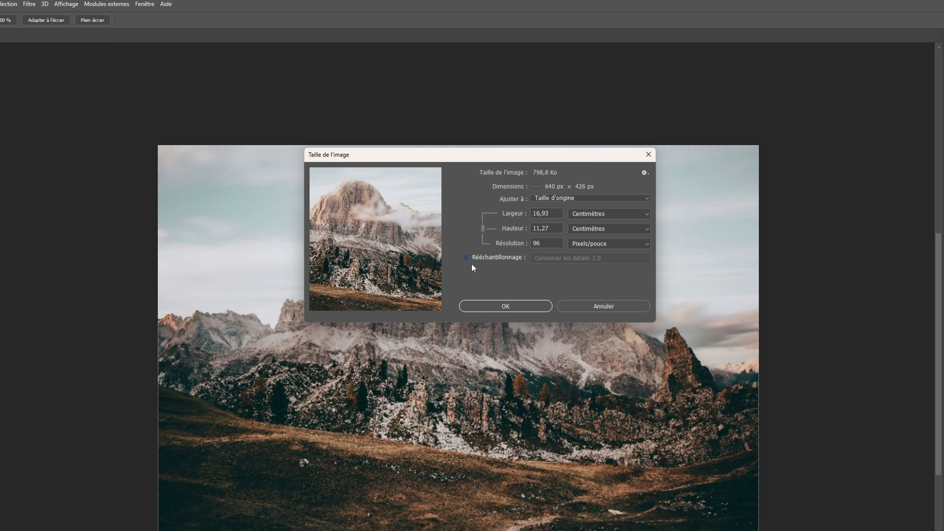
{"action": "left_click", "coordinate": [466, 257]}
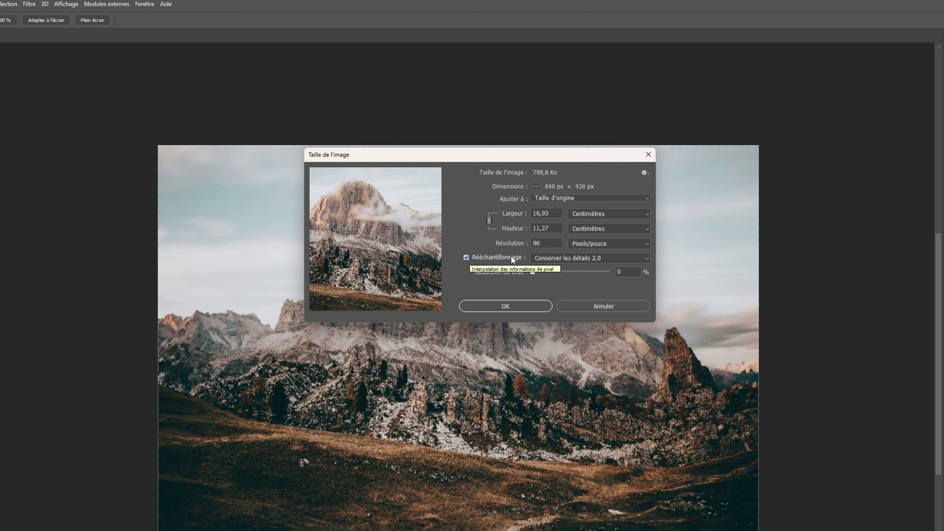
{"action": "left_click", "coordinate": [539, 257]}
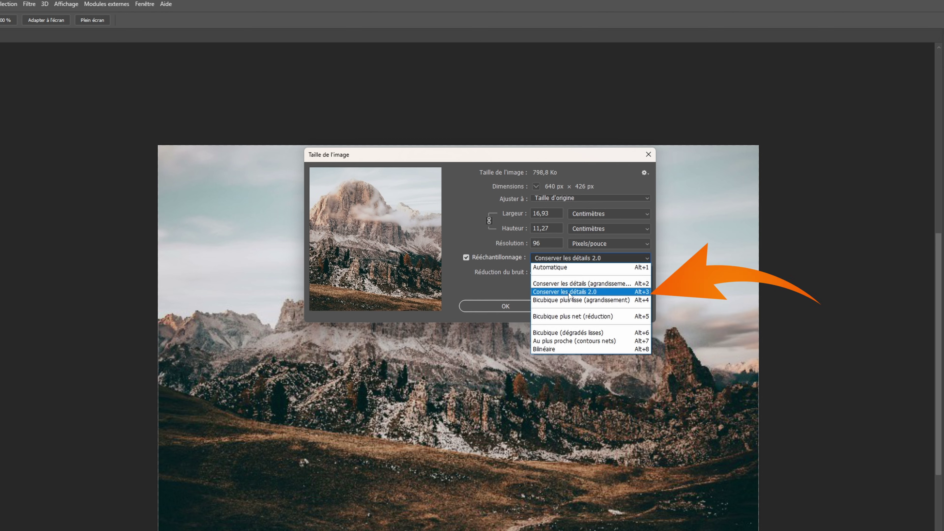
{"action": "left_click", "coordinate": [560, 293]}
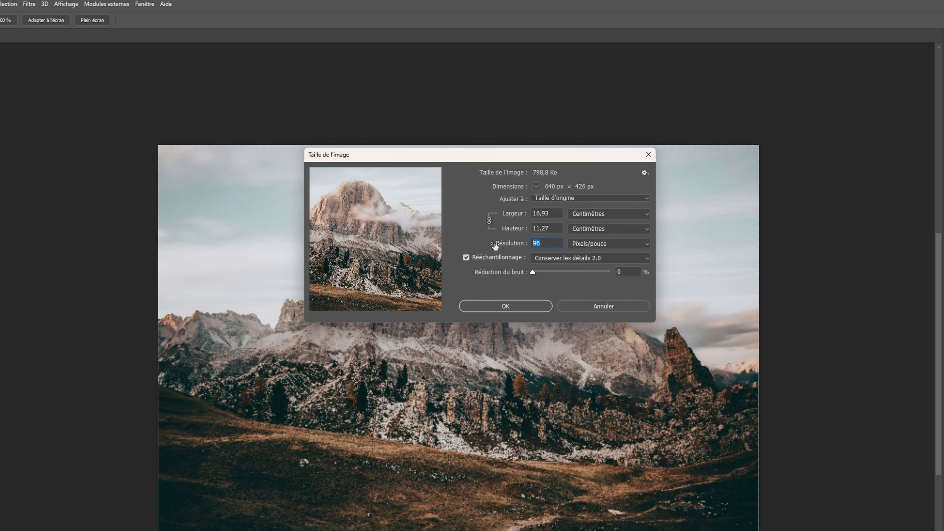
Set the resolution to 300 pixels per inch, apply the resampling and fit the whole image in view.
{"action": "type", "text": "300"}
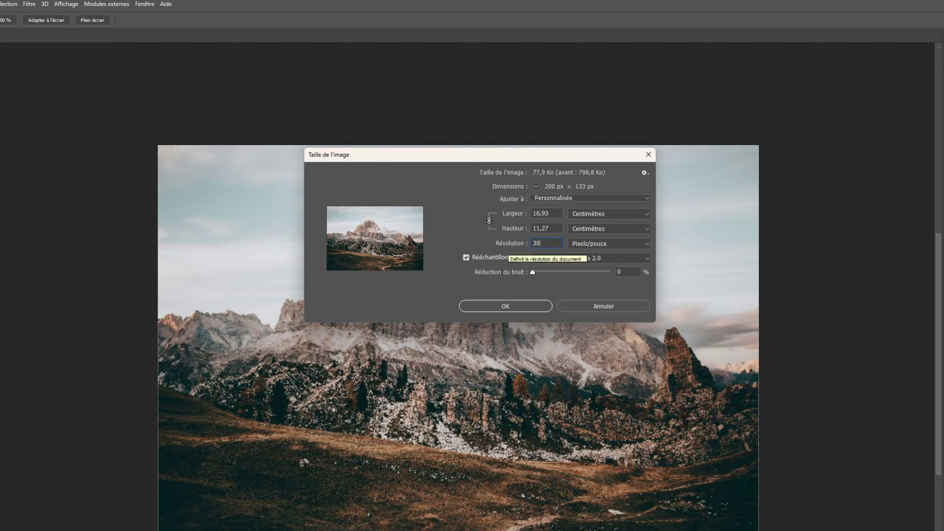
{"action": "left_click", "coordinate": [514, 244]}
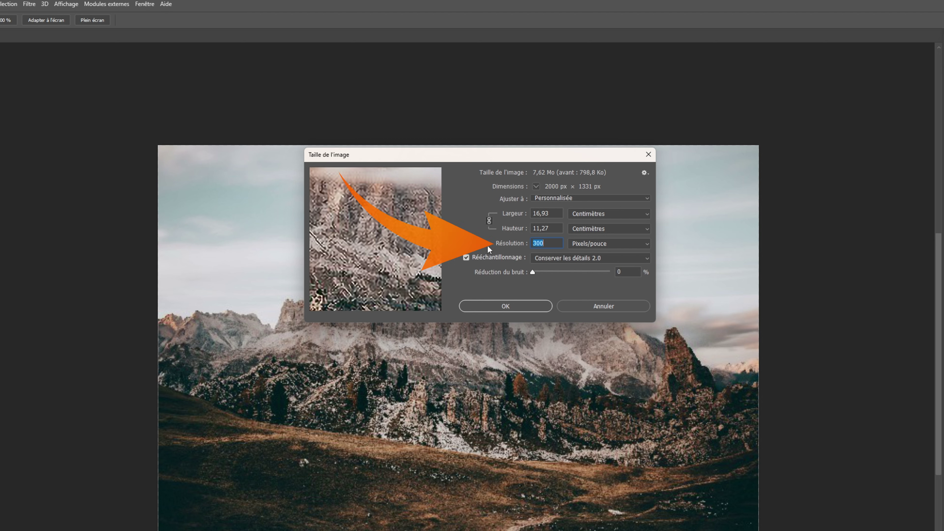
{"action": "left_click", "coordinate": [557, 225]}
{"action": "left_click", "coordinate": [550, 215]}
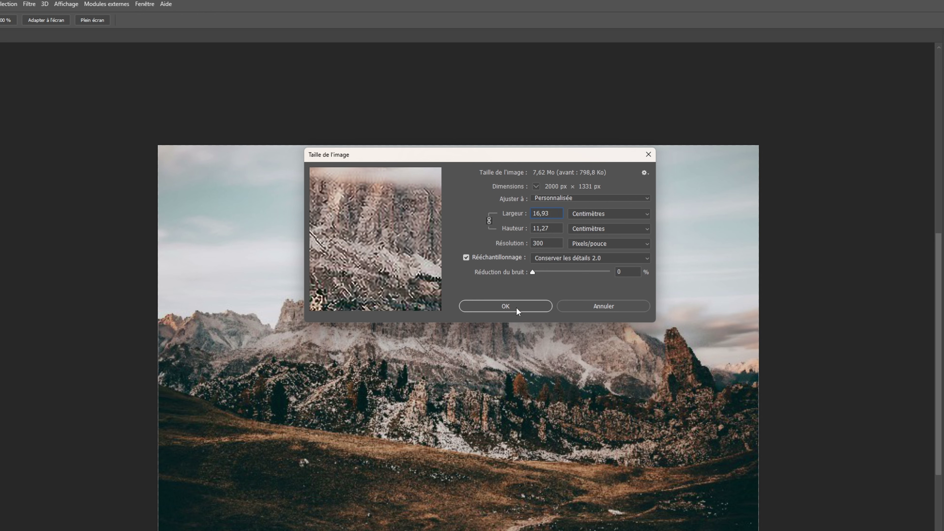
{"action": "left_click", "coordinate": [505, 306]}
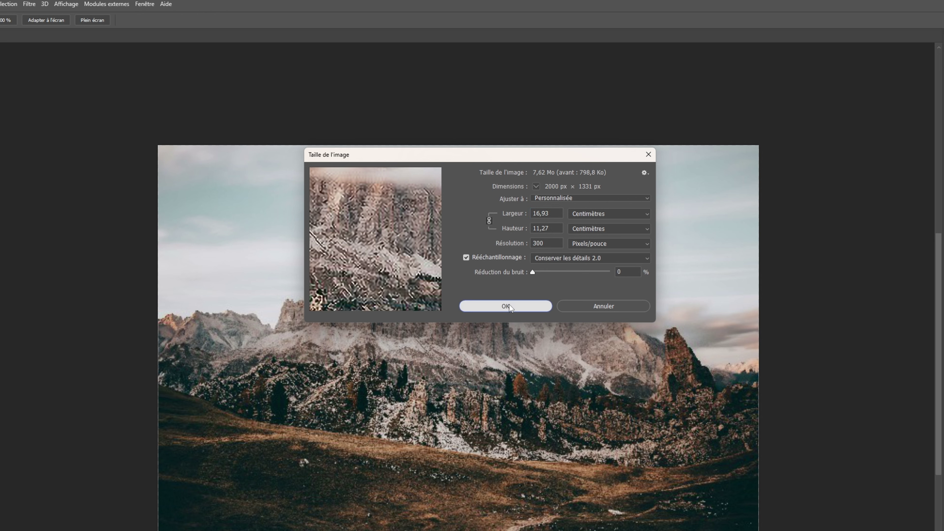
{"action": "key", "text": "m"}
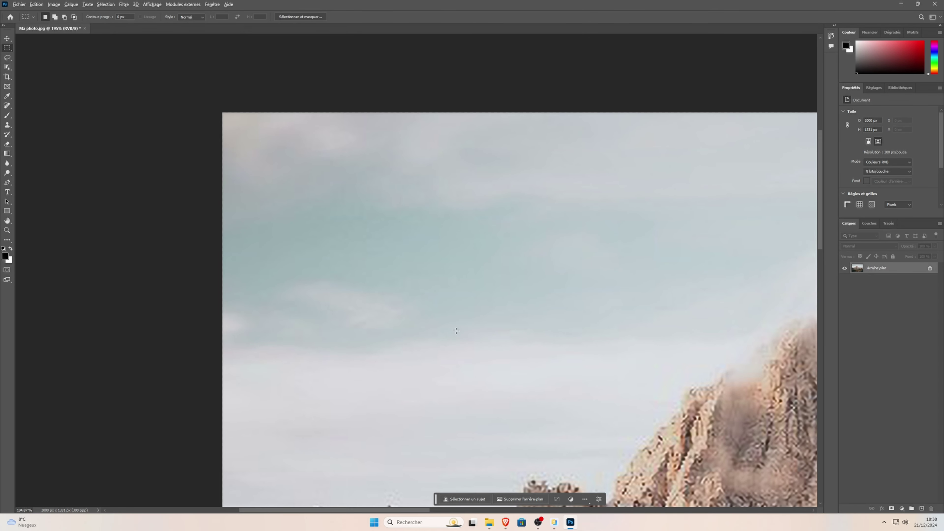
{"action": "key", "text": "ctrl+0"}
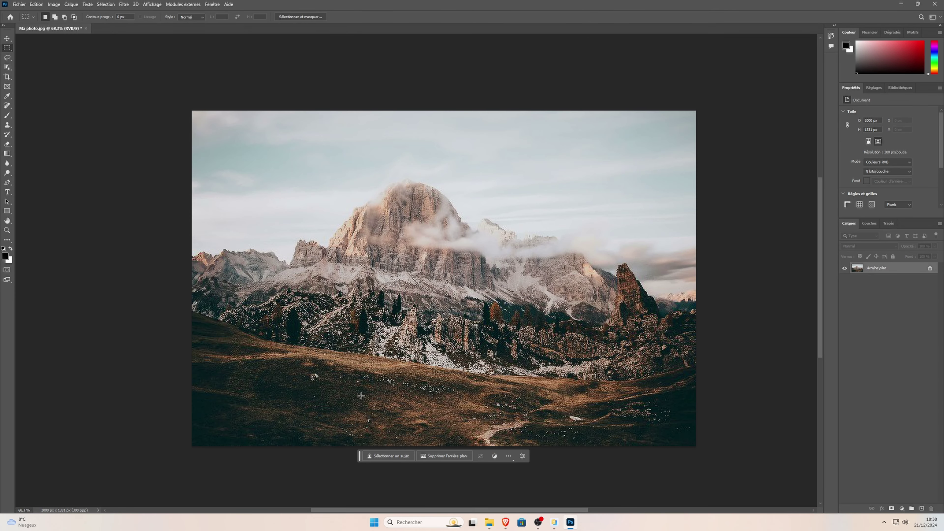
Export the resampled image in PNG format as Ma photo photoshop.png.
{"action": "left_click", "coordinate": [19, 4]}
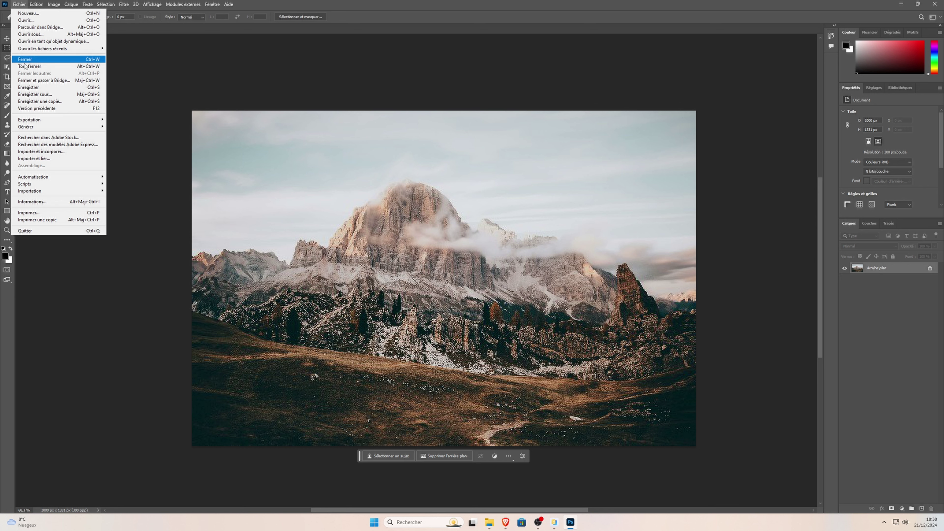
{"action": "mouse_move", "coordinate": [27, 122]}
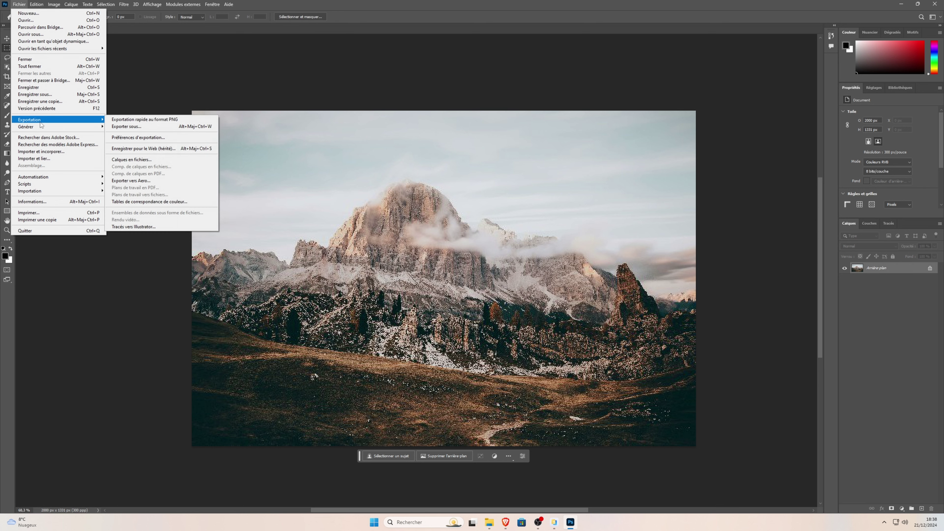
{"action": "left_click", "coordinate": [138, 127]}
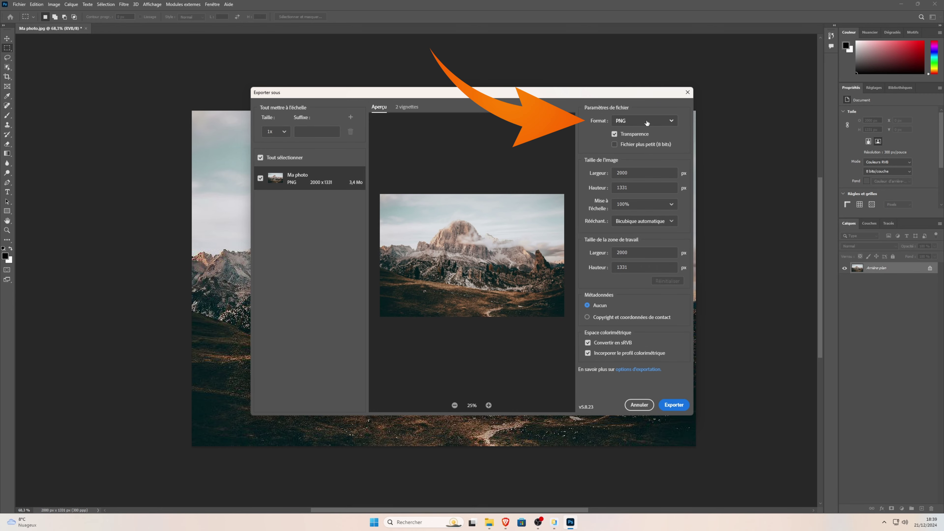
{"action": "left_click", "coordinate": [647, 123]}
{"action": "left_click", "coordinate": [634, 134]}
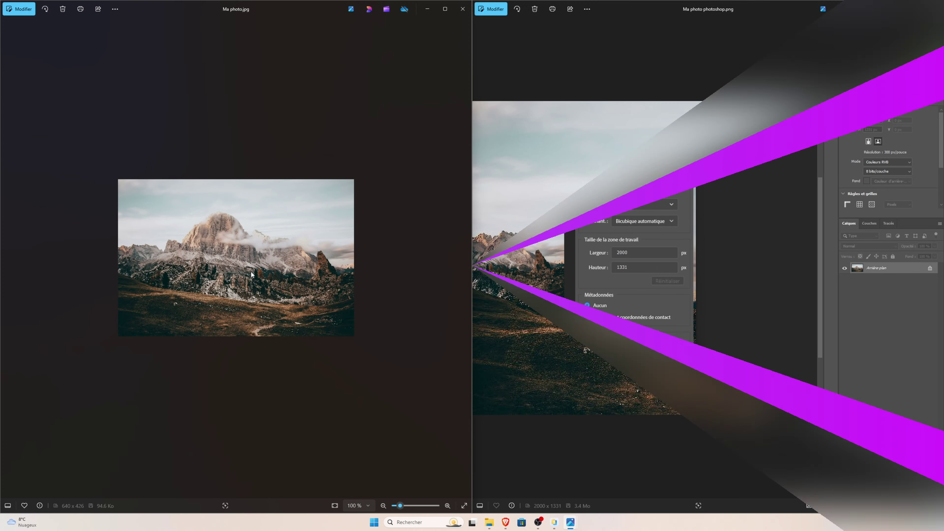
Compare the mountain details in Ma photo.jpg with those in Ma photo photoshop.png.
{"action": "scroll", "coordinate": [240, 262], "scroll_direction": "up", "scroll_amount": 10}
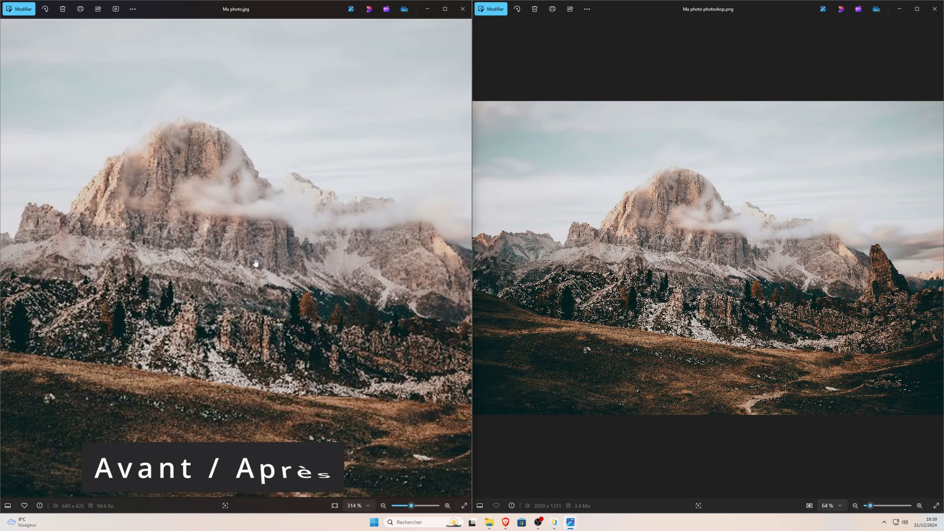
{"action": "scroll", "coordinate": [660, 279], "scroll_direction": "up", "scroll_amount": 5}
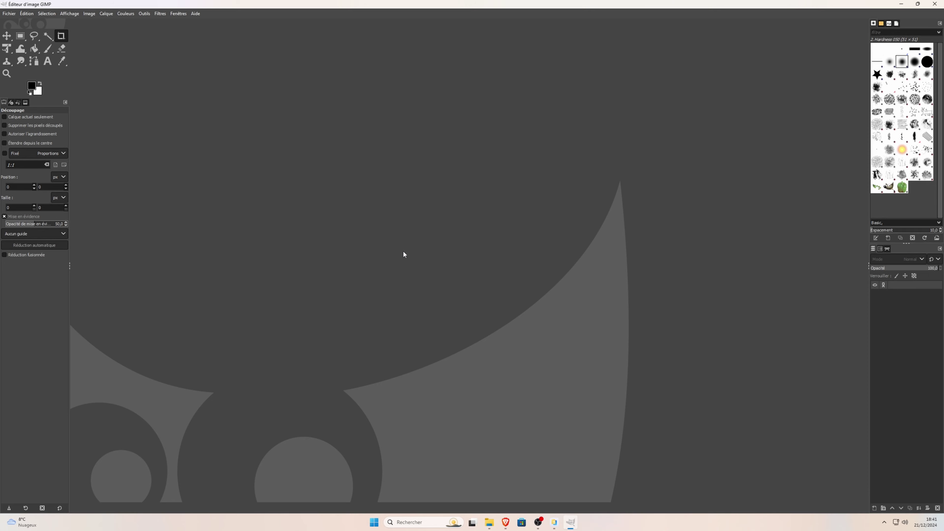
Switch to GIMP, open Ma photo.jpg and choose Cubique interpolation for scaling the image.
{"action": "left_click", "coordinate": [6, 13]}
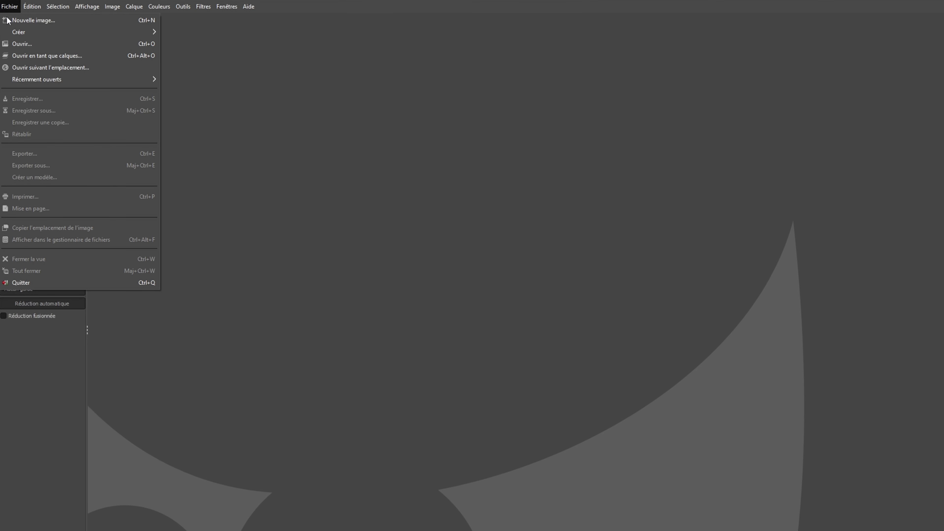
{"action": "left_click", "coordinate": [13, 45]}
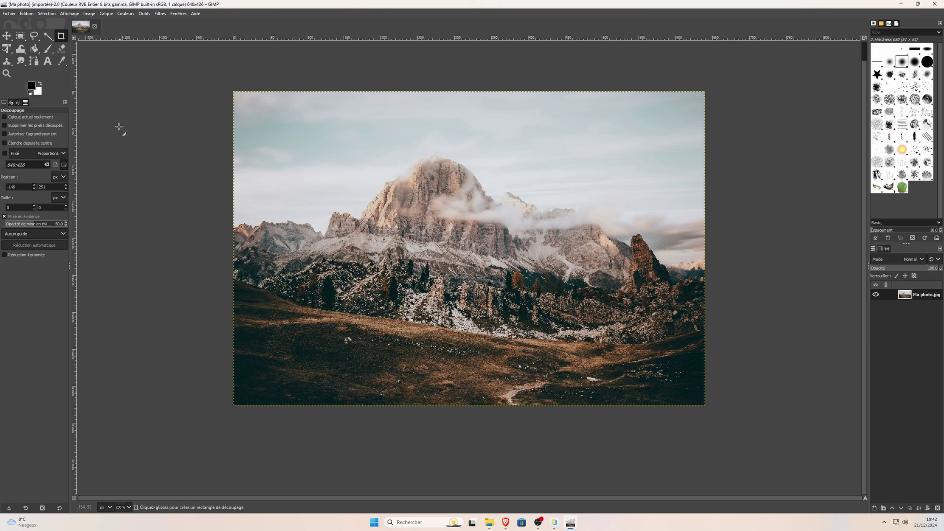
{"action": "left_click", "coordinate": [89, 14]}
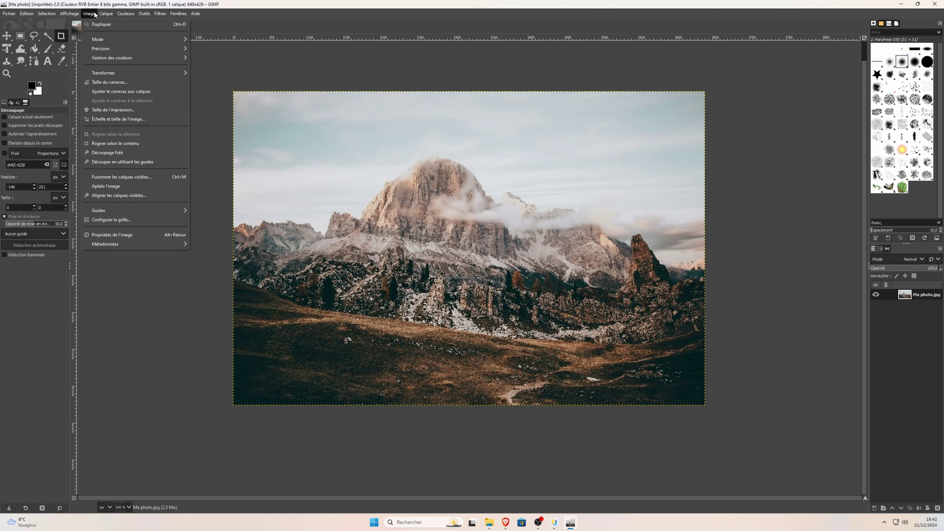
{"action": "left_click", "coordinate": [114, 120]}
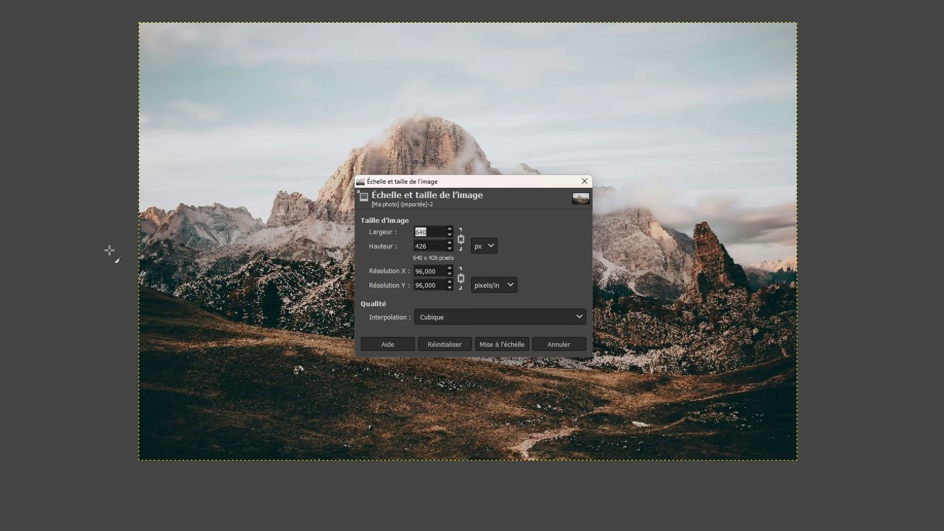
{"action": "left_click", "coordinate": [449, 316]}
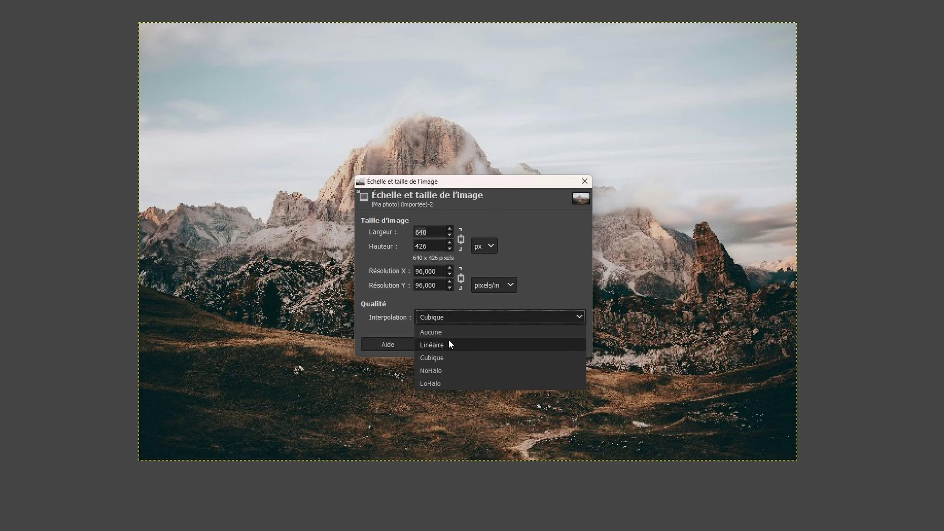
{"action": "left_click", "coordinate": [447, 358]}
Set the X and Y resolution to 300 pixels/in and the width to 1920 px with linked proportions, and scale the image.
{"action": "left_click_drag", "start_coordinate": [433, 232], "coordinate": [390, 248]}
{"action": "left_click_drag", "start_coordinate": [440, 275], "coordinate": [421, 268]}
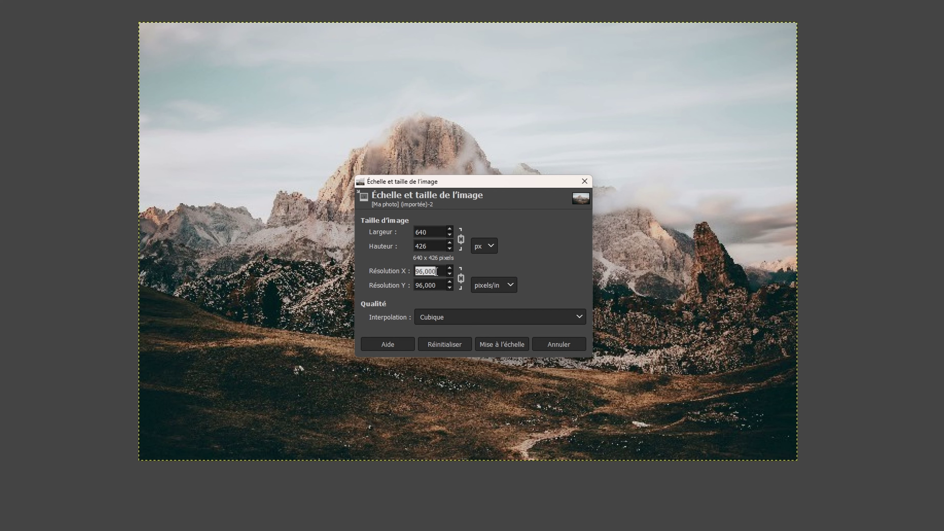
{"action": "type", "text": "3"}
{"action": "left_click", "coordinate": [445, 285]}
{"action": "type", "text": "1920"}
{"action": "key", "text": "Tab"}
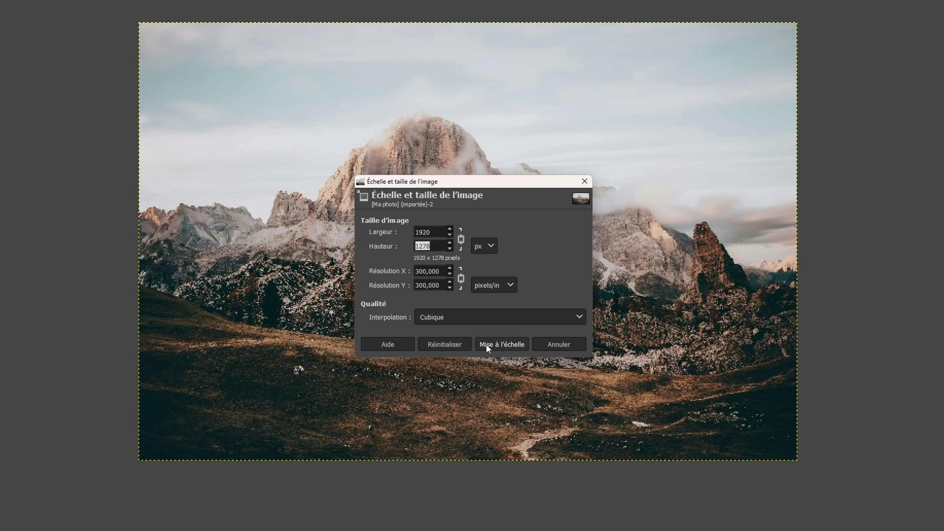
{"action": "left_click", "coordinate": [498, 347]}
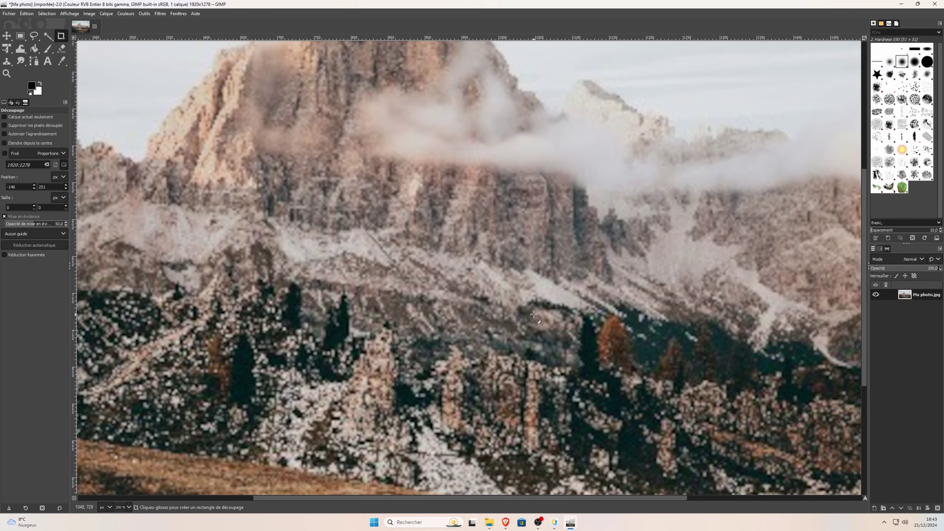
{"action": "scroll", "coordinate": [533, 314], "scroll_direction": "down", "scroll_amount": 4}
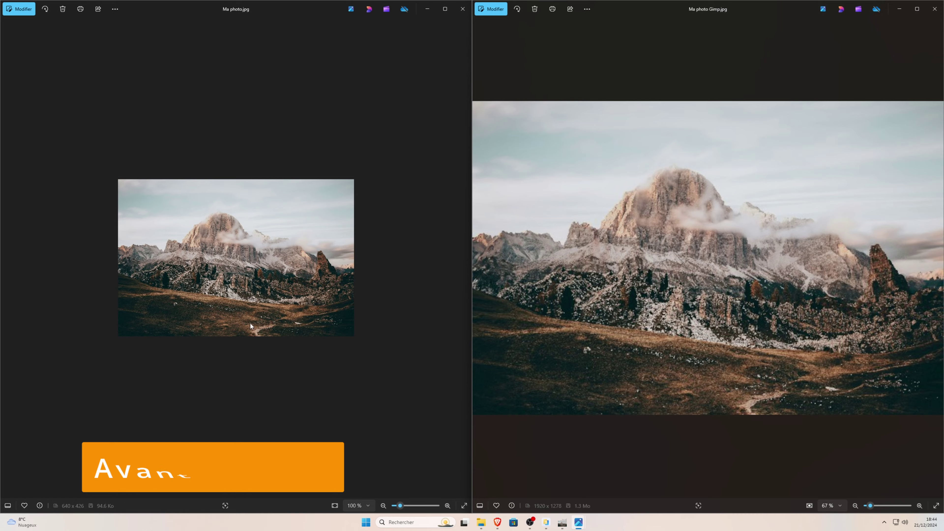
Compare the original Ma photo.jpg with Ma photo Gimp.jpg side by side at closer range.
{"action": "scroll", "coordinate": [232, 290], "scroll_direction": "up", "scroll_amount": 2}
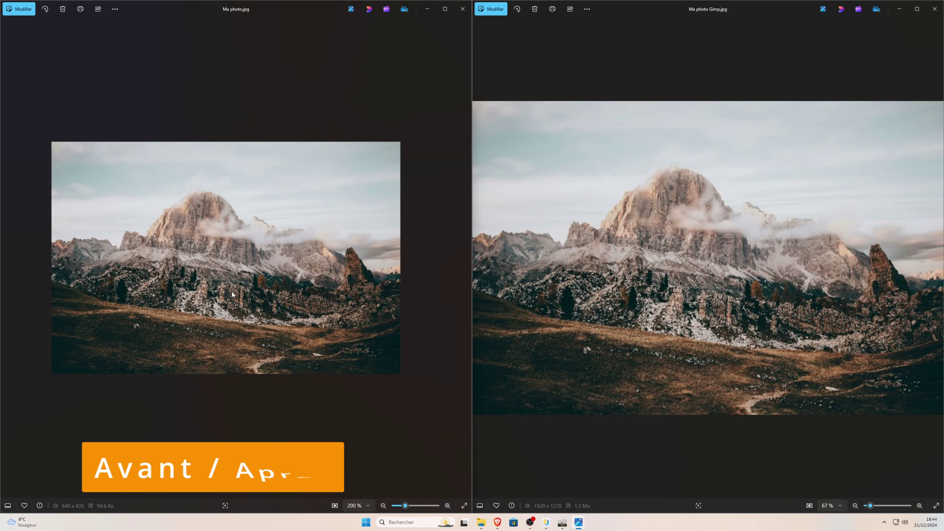
{"action": "scroll", "coordinate": [638, 271], "scroll_direction": "up", "scroll_amount": 2}
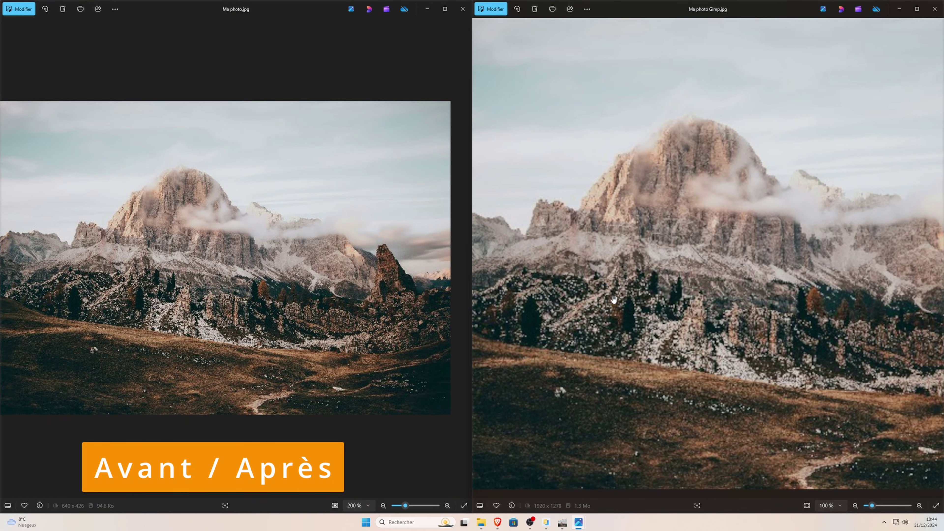
{"action": "scroll", "coordinate": [618, 283], "scroll_direction": "down", "scroll_amount": 2}
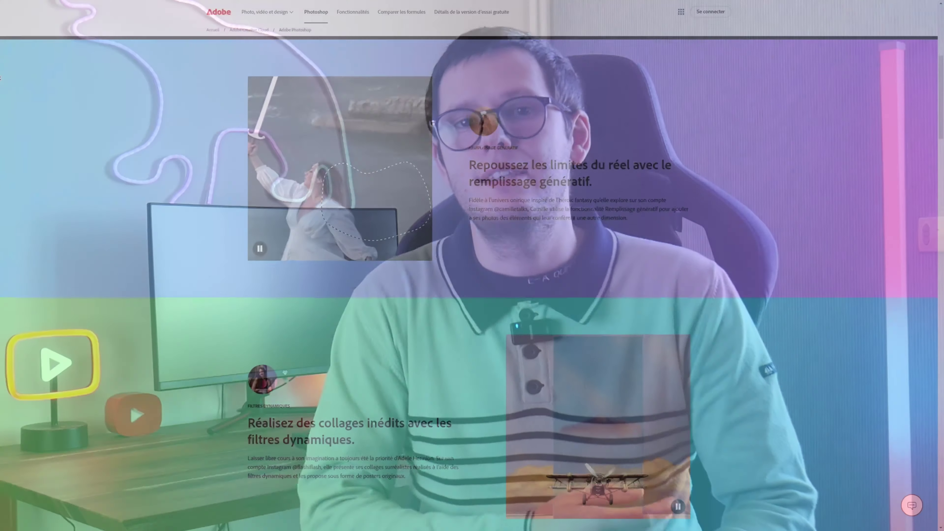
Look over the creative features on Adobe's Photoshop page and the image enhancement sections of the 4DDiG AI Photo Enhancer page.
{"action": "scroll", "coordinate": [507, 397], "scroll_direction": "down", "scroll_amount": 2}
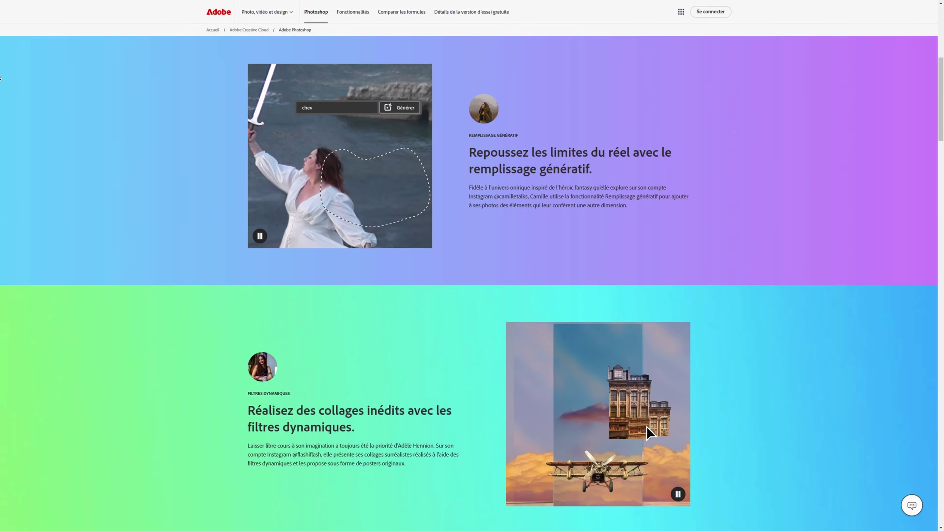
{"action": "scroll", "coordinate": [507, 397], "scroll_direction": "down", "scroll_amount": 2}
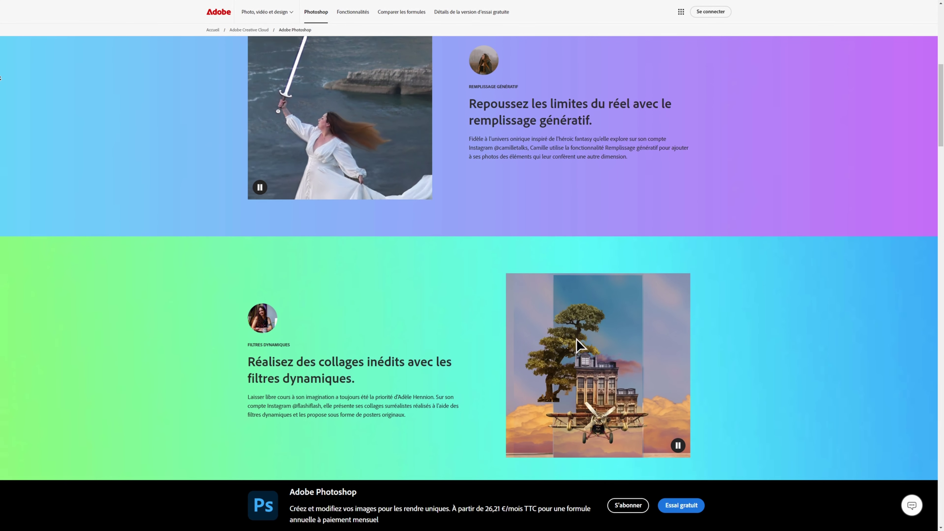
{"action": "scroll", "coordinate": [636, 370], "scroll_direction": "down", "scroll_amount": 2}
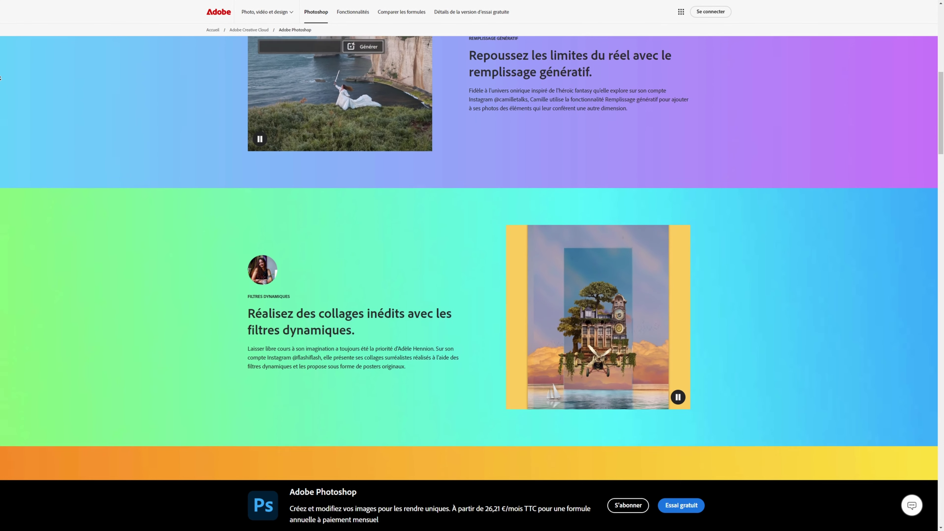
{"action": "scroll", "coordinate": [607, 289], "scroll_direction": "down", "scroll_amount": 2}
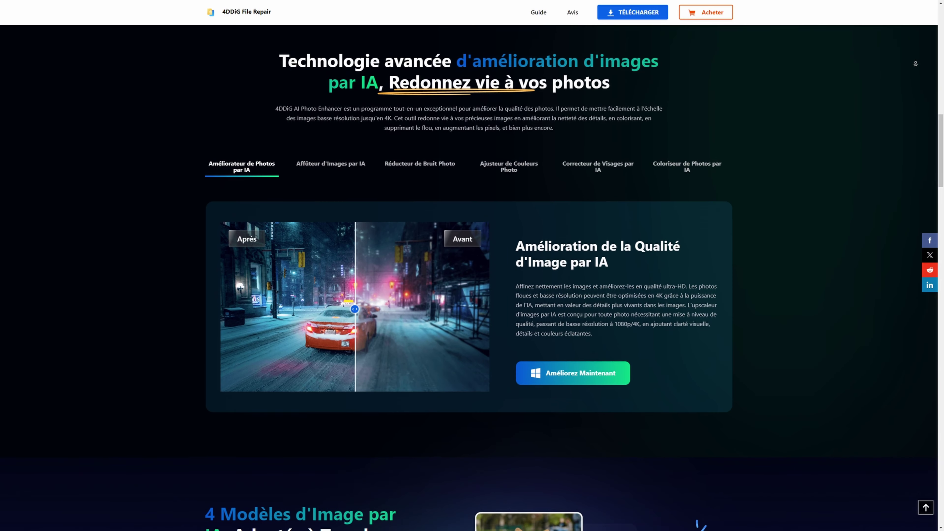
{"action": "scroll", "coordinate": [598, 285], "scroll_direction": "down", "scroll_amount": 1}
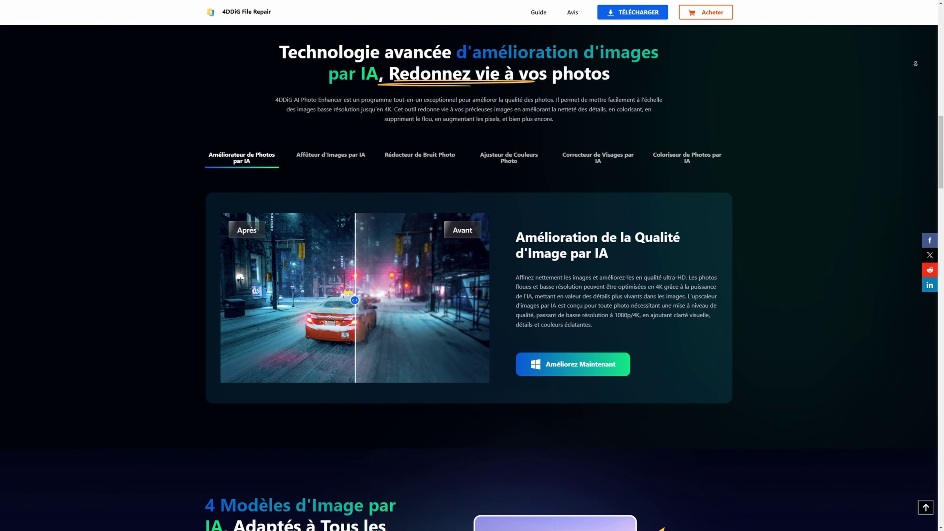
{"action": "scroll", "coordinate": [472, 279], "scroll_direction": "down", "scroll_amount": 2}
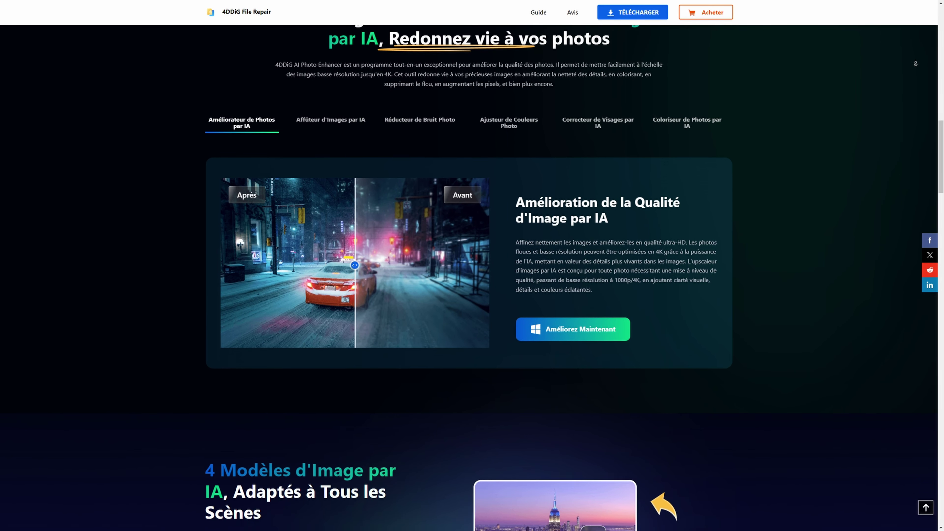
{"action": "scroll", "coordinate": [472, 266], "scroll_direction": "down", "scroll_amount": 2}
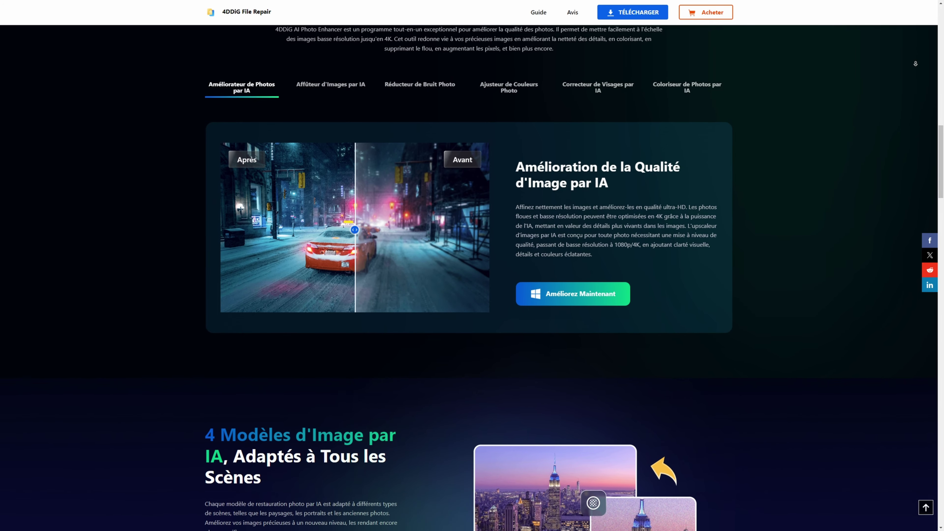